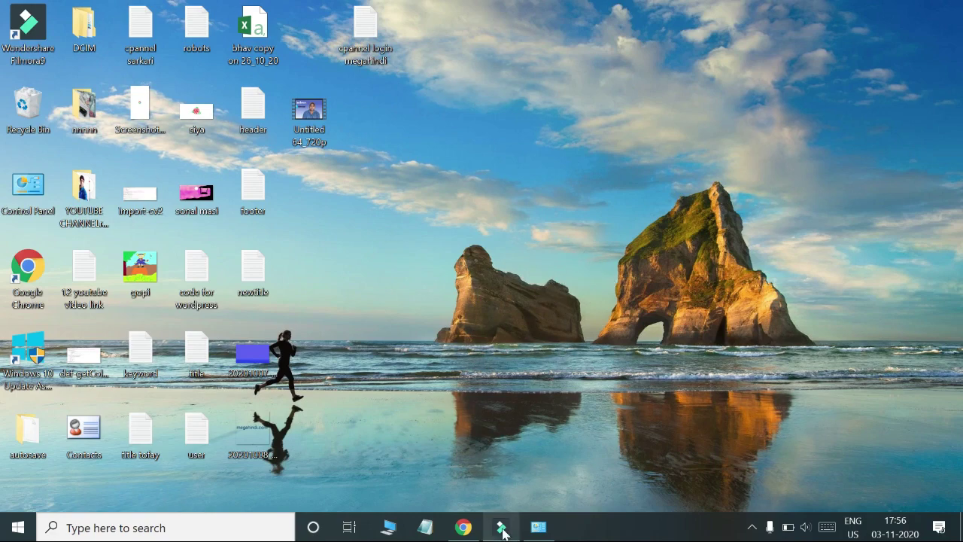
Step: Switch to Chrome and examine the Windows Defender definition and its Hindi translation in Google Translate
left_click(466, 528)
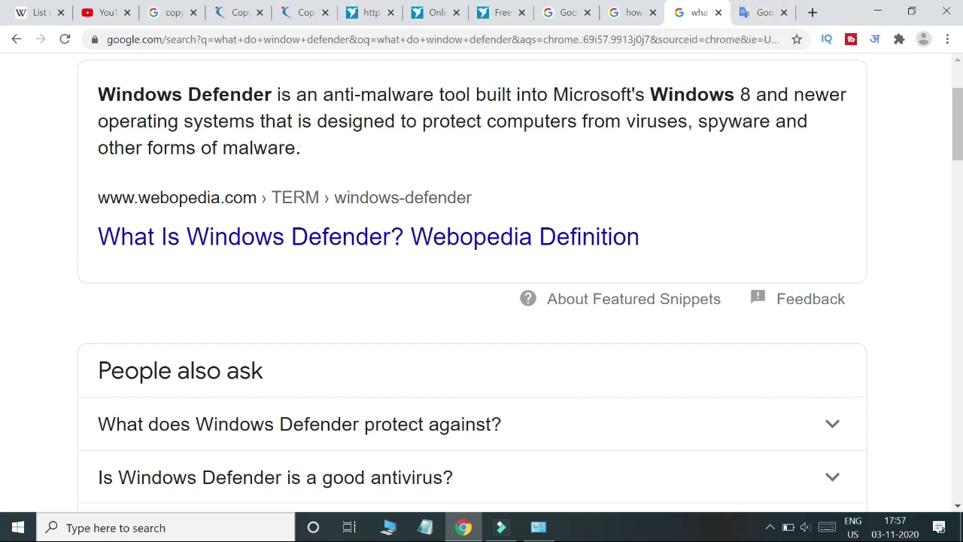
left_click_drag(301, 148, 97, 94)
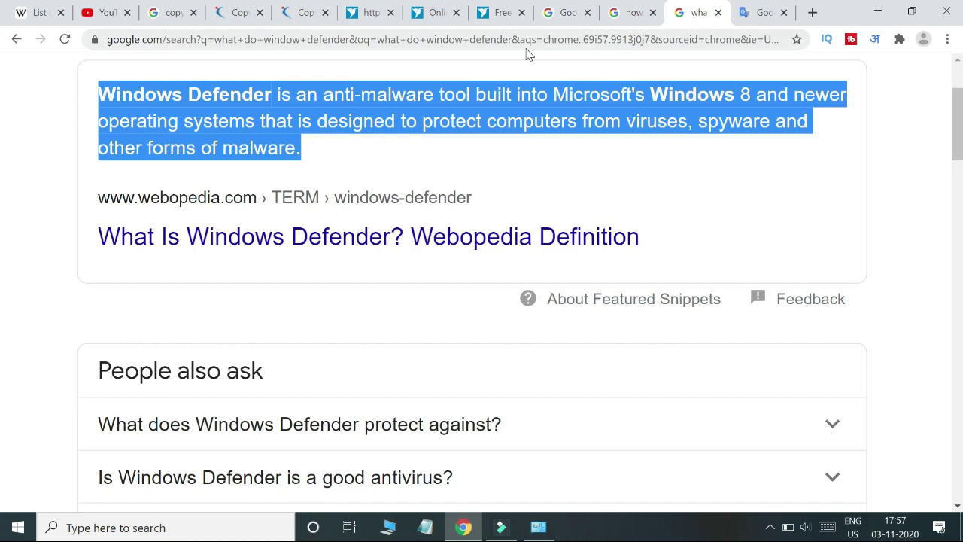
left_click(733, 12)
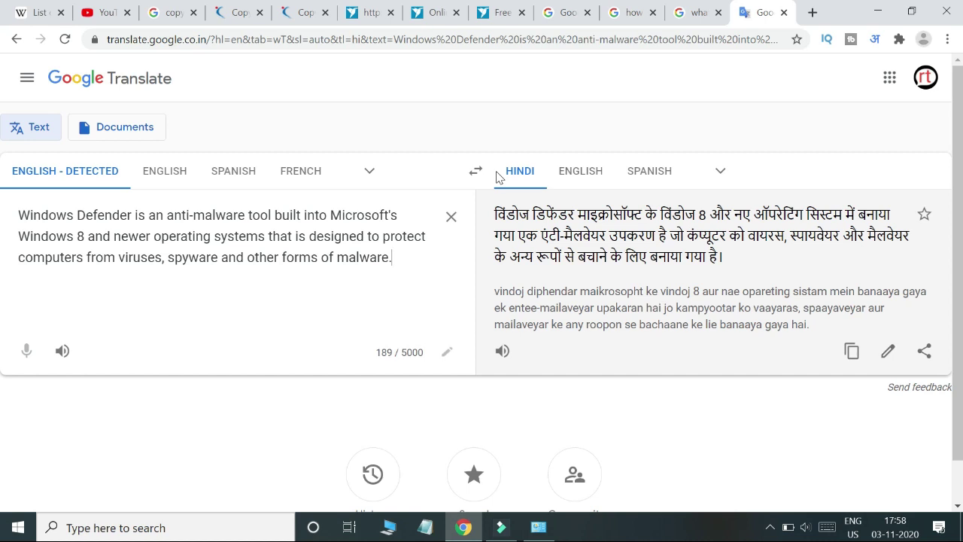
left_click(877, 16)
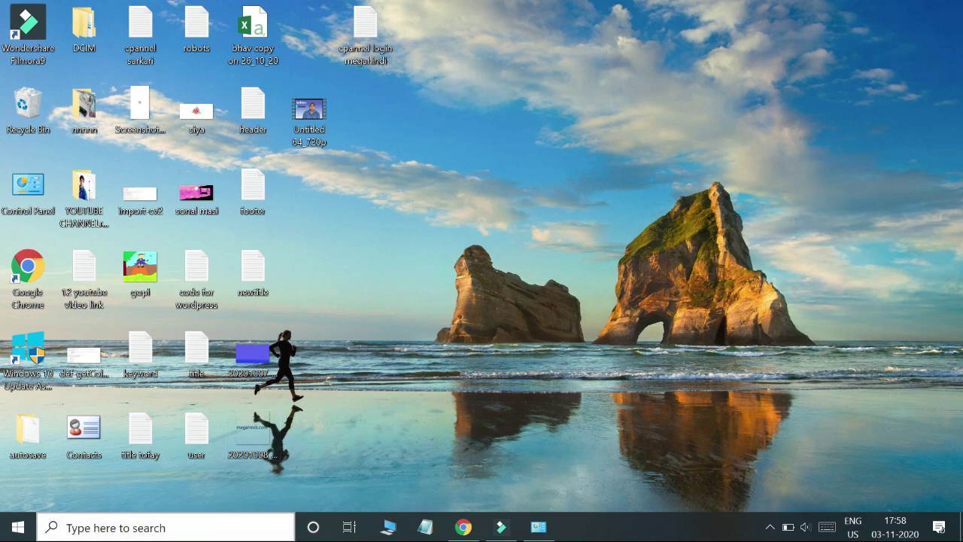
Step: Search Windows for "group" and open Edit group policy
left_click(122, 532)
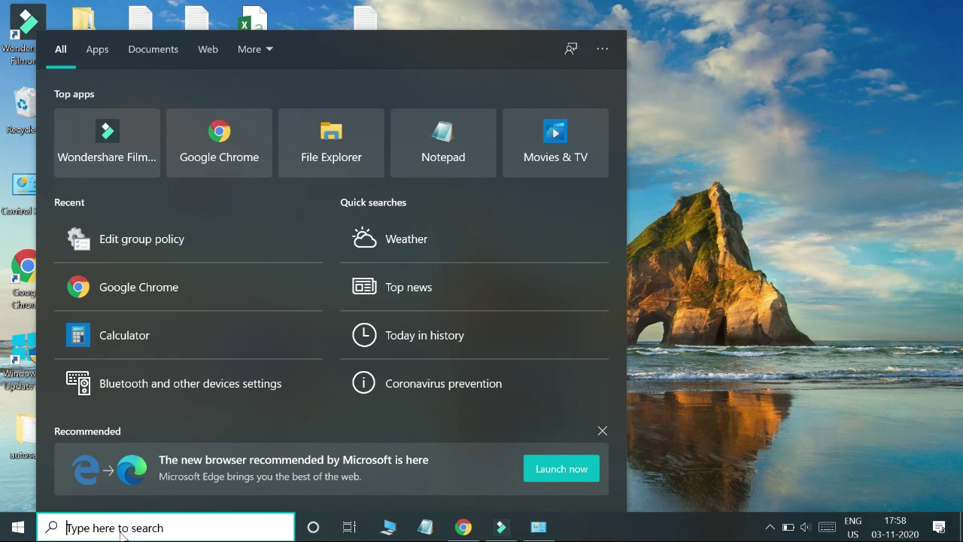
type("grup")
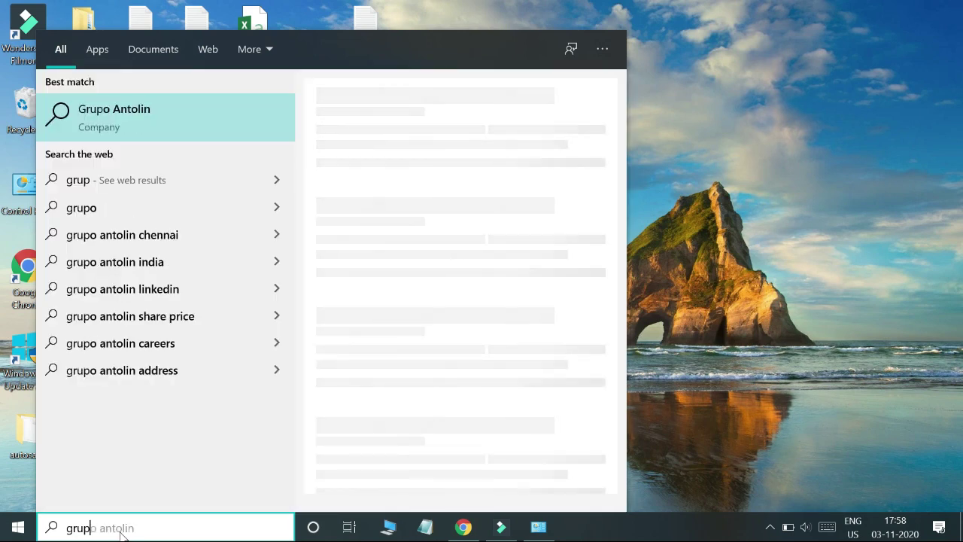
key("BackSpace")
key("BackSpace")
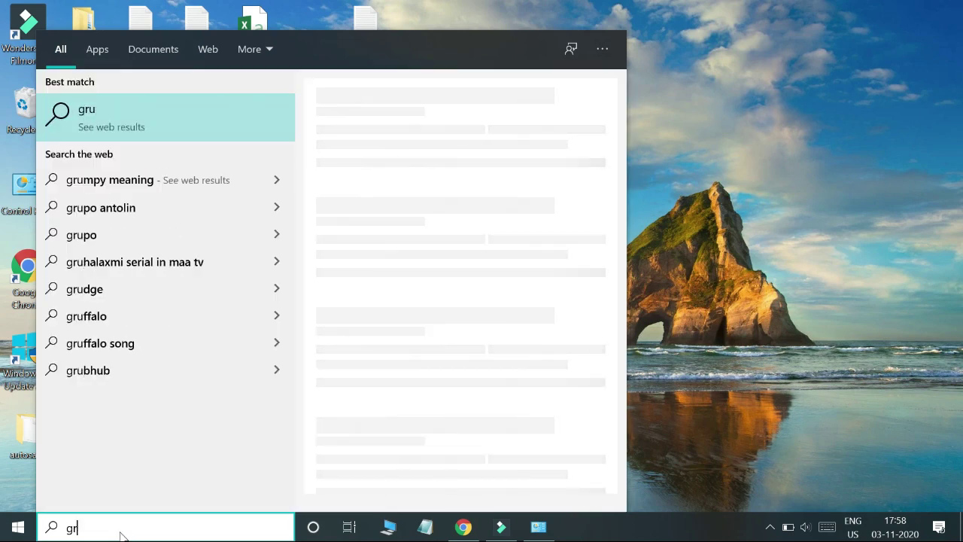
type("oup")
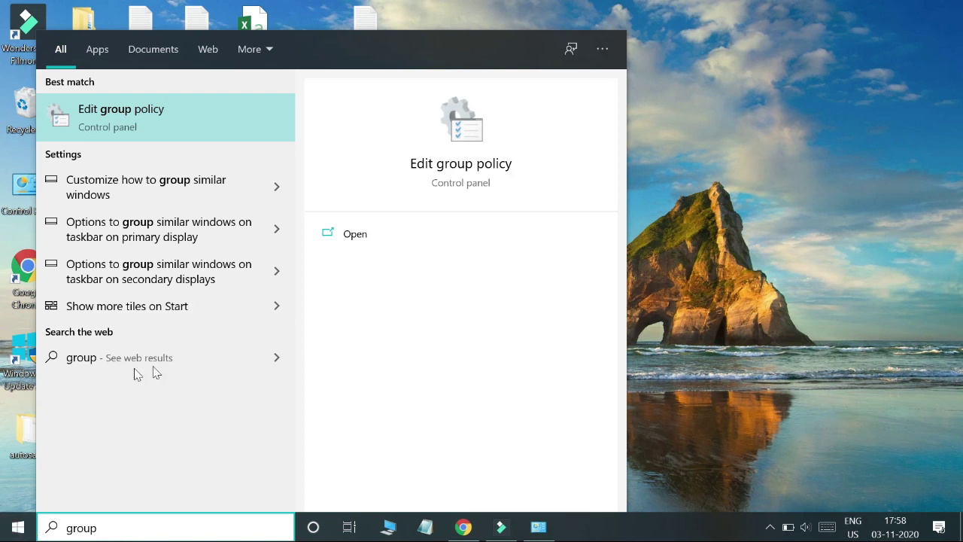
left_click(131, 110)
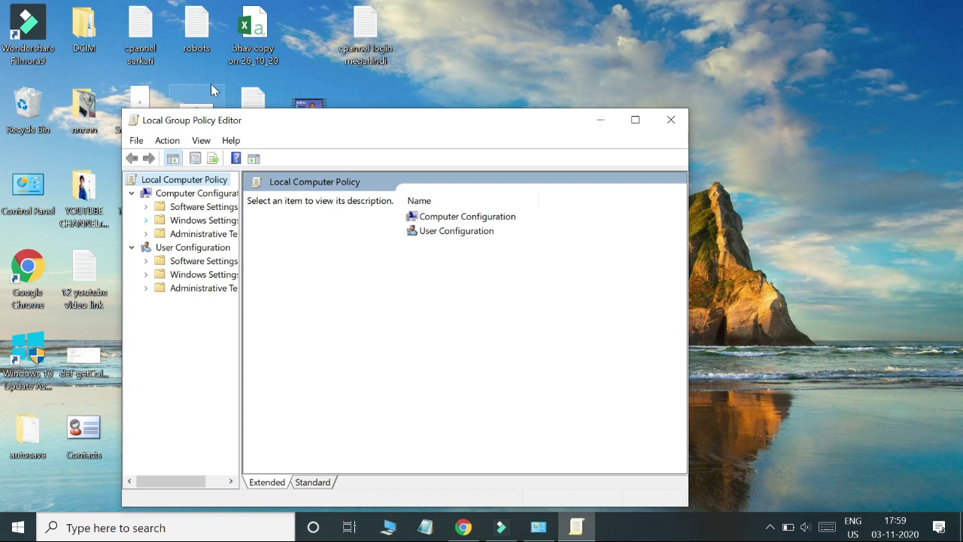
Step: Expand Administrative Templates under Computer Configuration and open its Windows Components folder, widening the policy tree to show full names
double_click(200, 195)
double_click(201, 195)
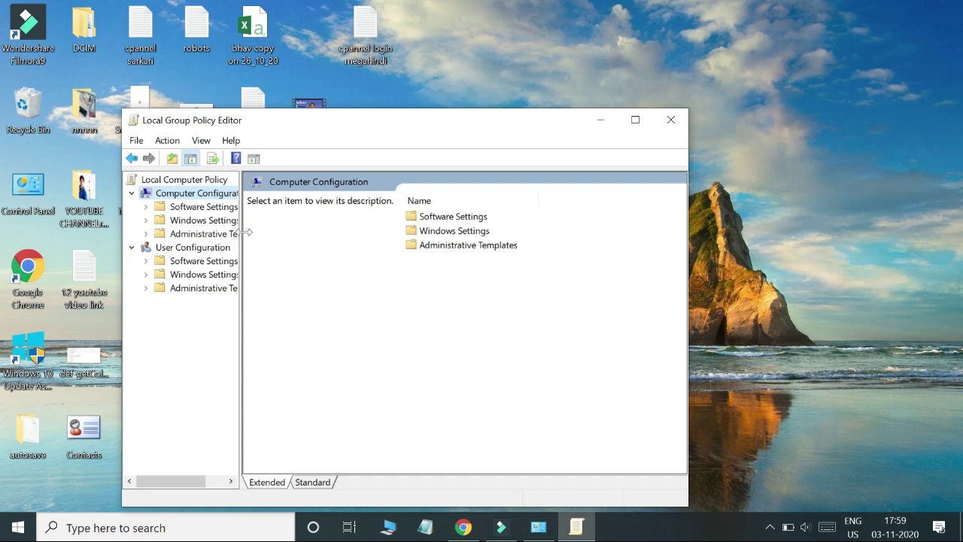
left_click_drag(247, 232, 289, 249)
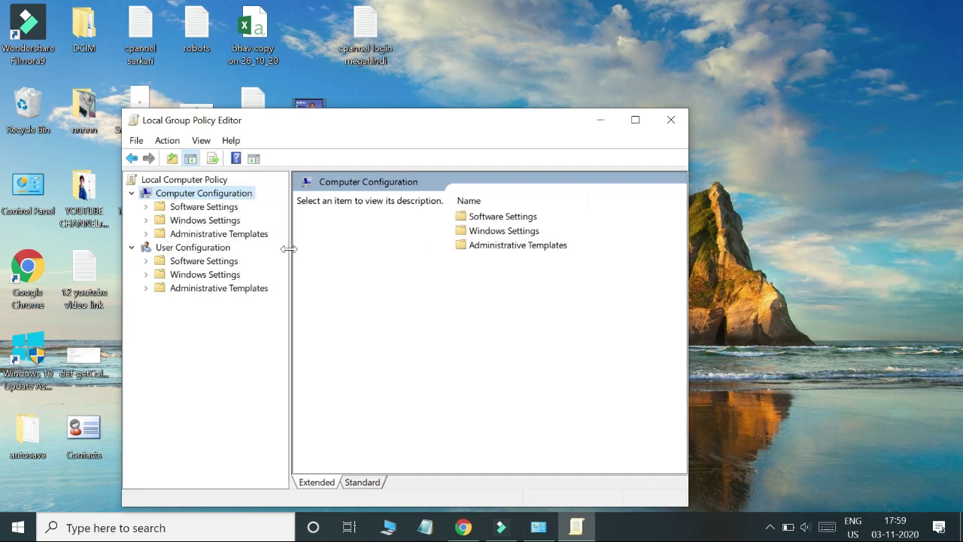
double_click(232, 235)
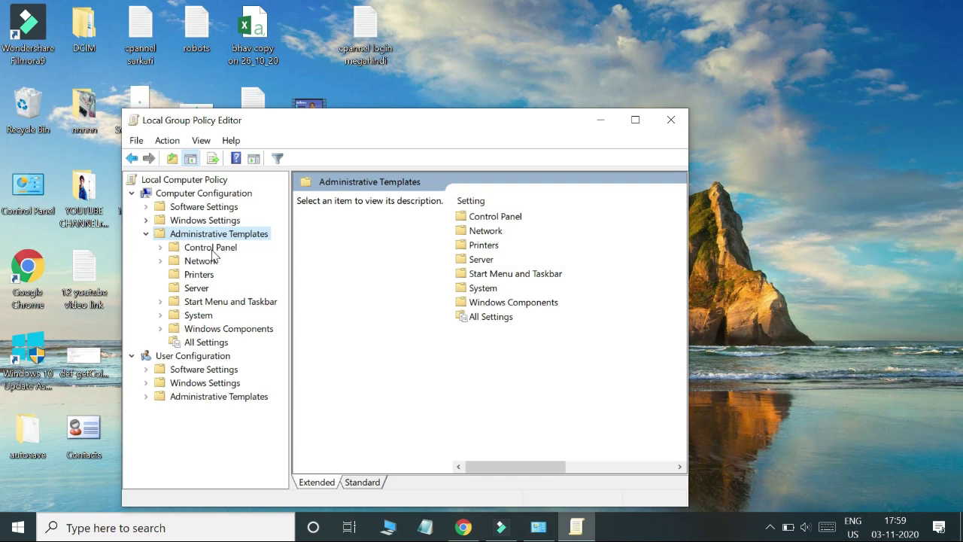
left_click(245, 331)
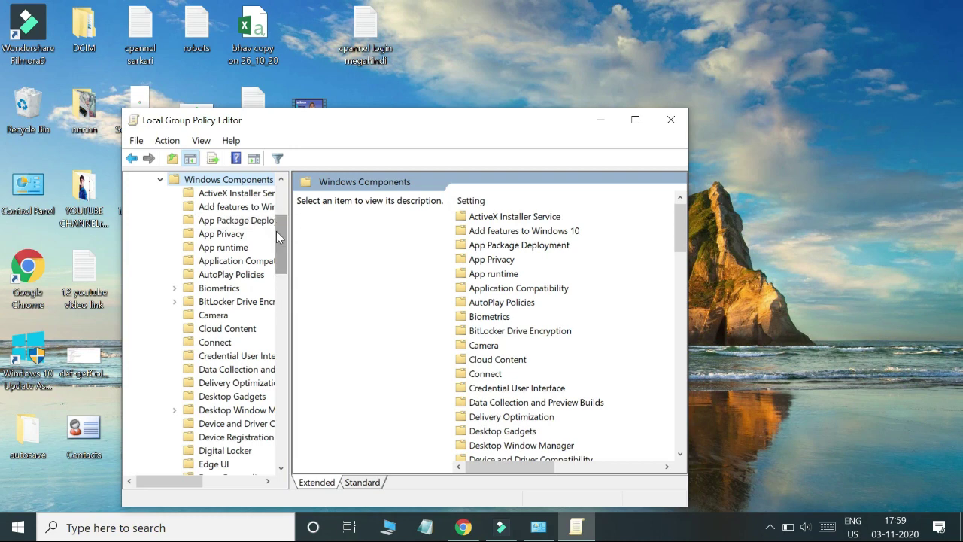
Step: Open the Real-time Protection settings under Windows Defender Antivirus and enlarge the editor to show the full setting names
left_click_drag(282, 246, 268, 376)
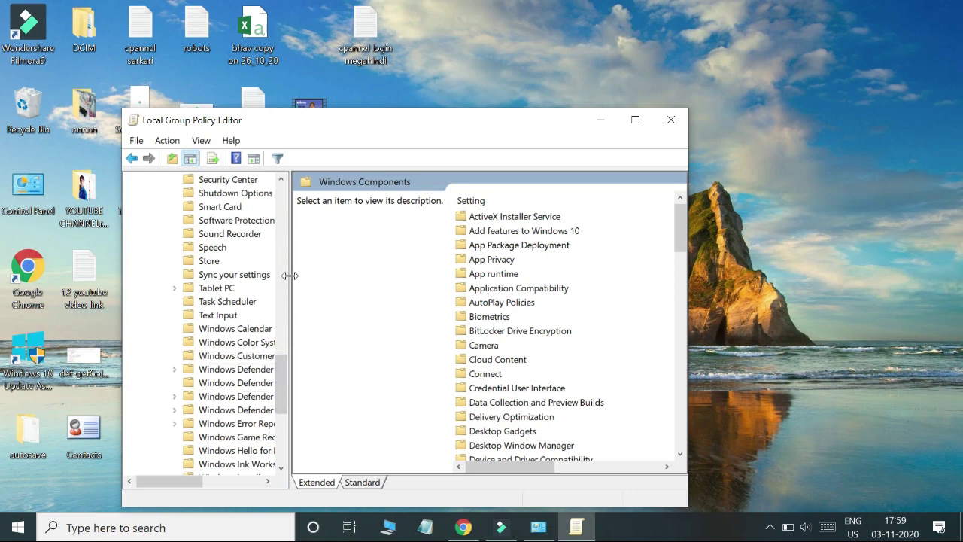
left_click_drag(290, 276, 436, 344)
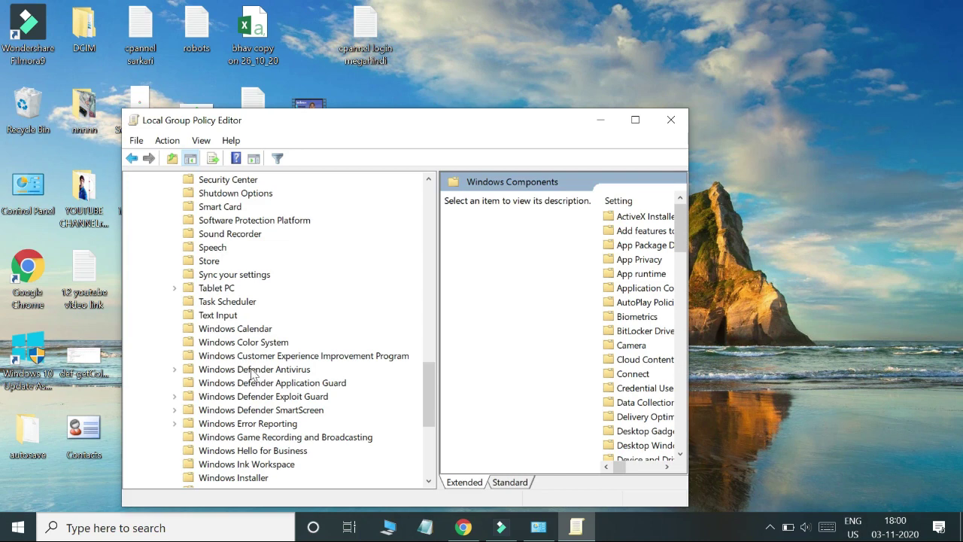
double_click(290, 371)
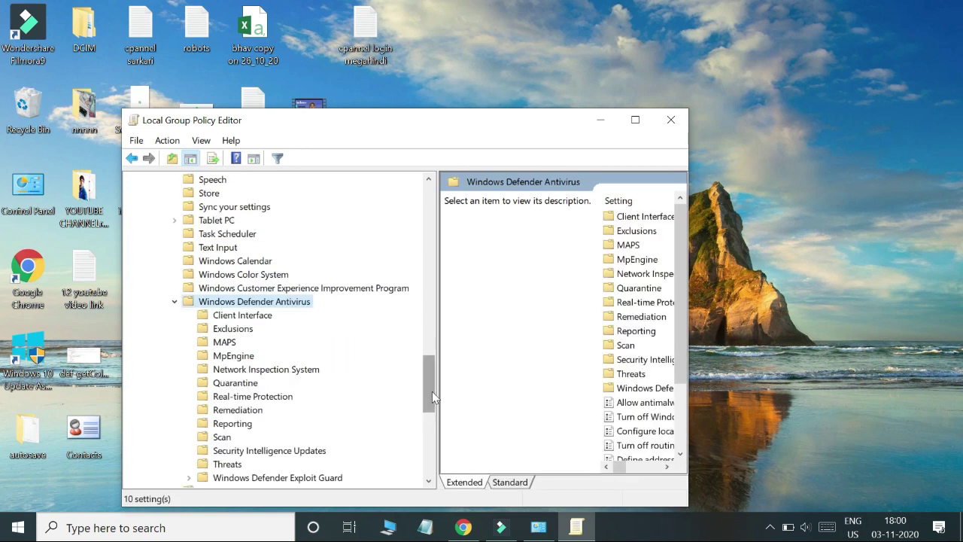
scroll(432, 391, "down", 2)
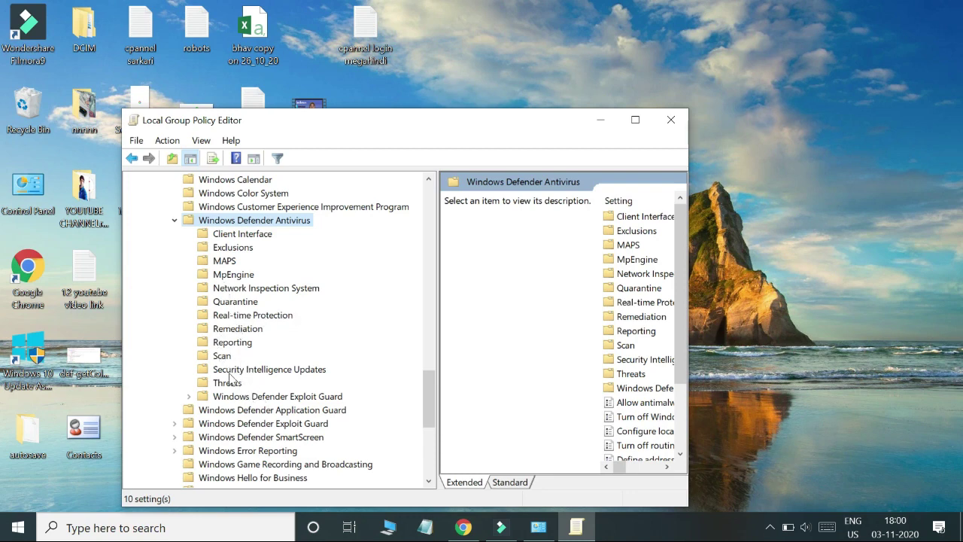
left_click(272, 317)
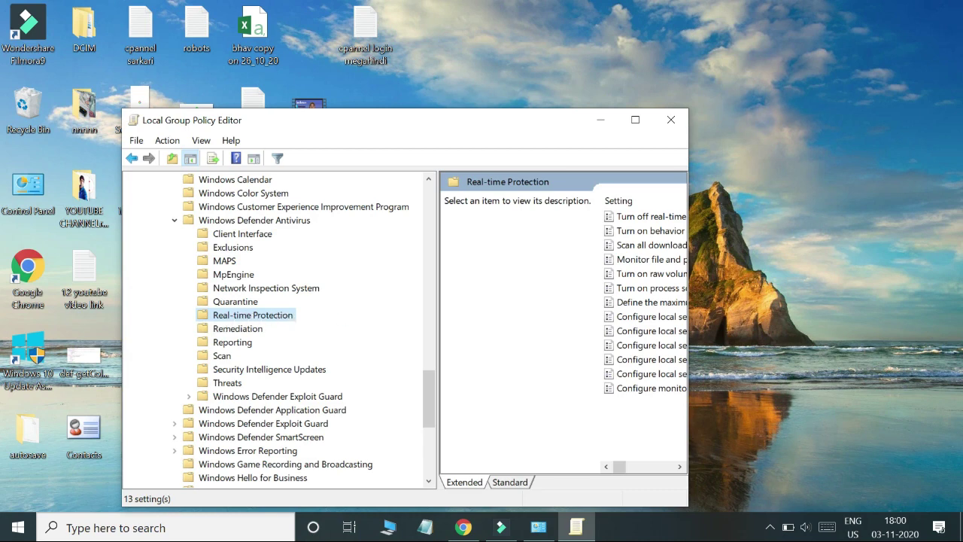
left_click(635, 119)
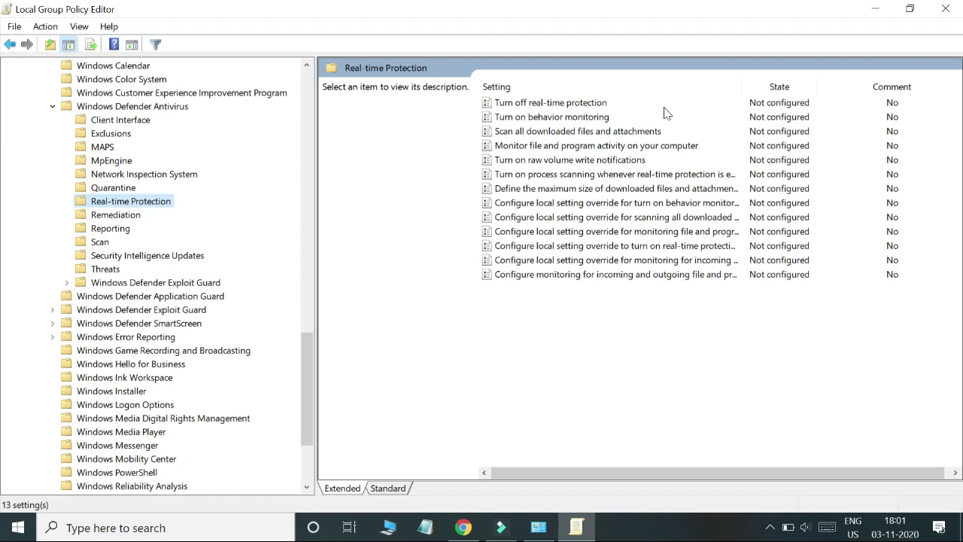
Step: Set the "Scan all downloaded files and attachments" policy to Enabled and minimize the policy editor
left_click(525, 107)
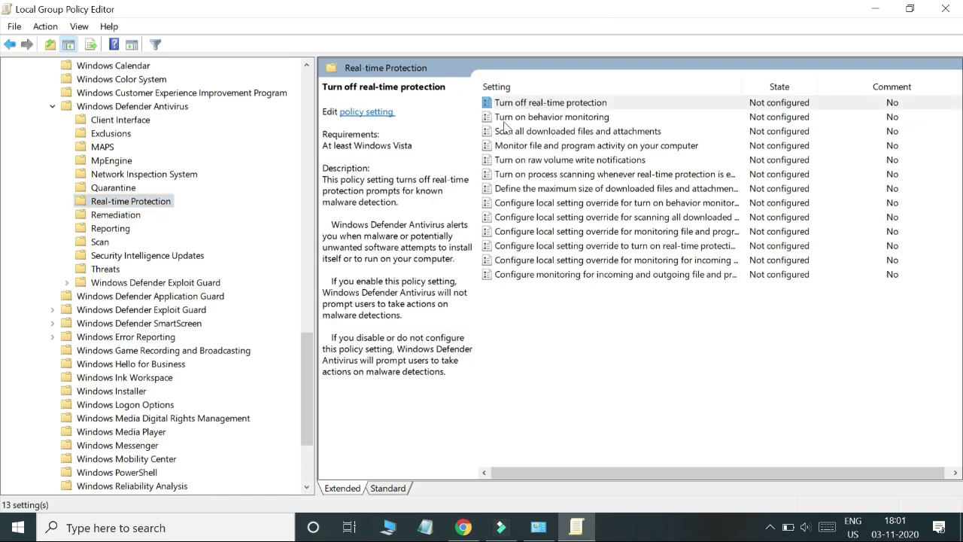
double_click(508, 131)
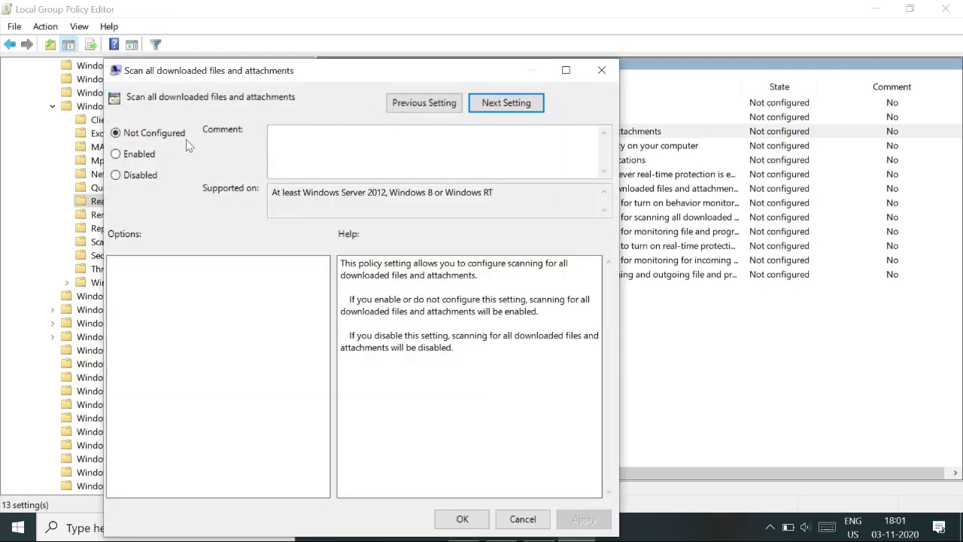
left_click(120, 157)
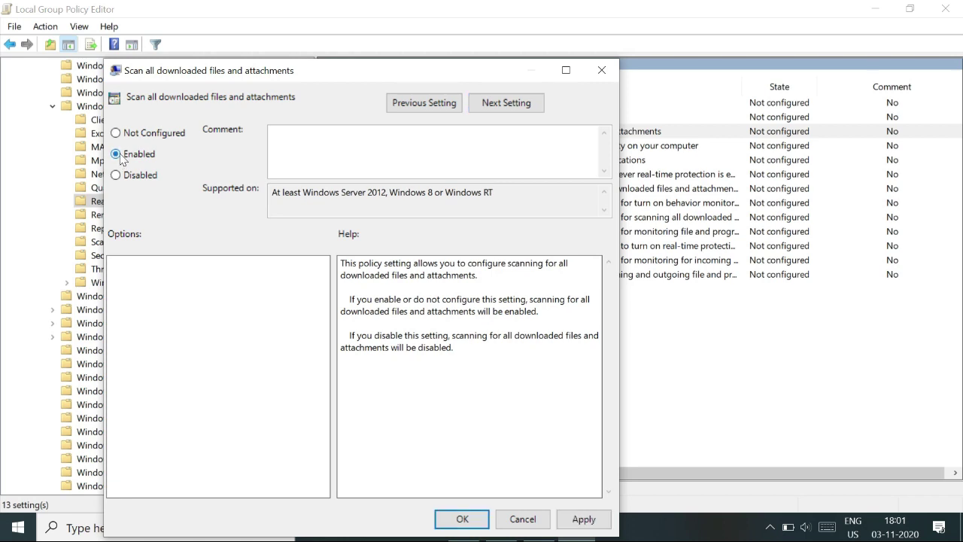
left_click(461, 519)
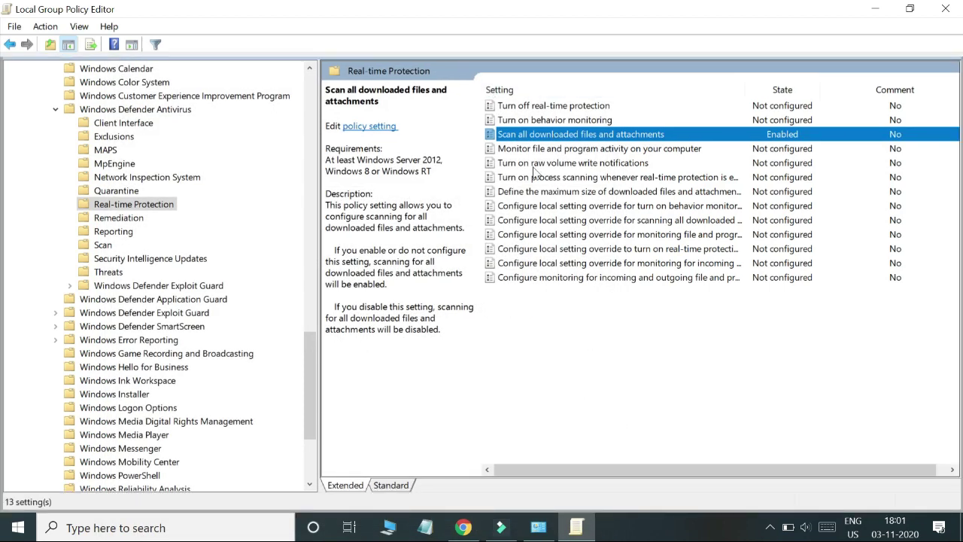
left_click(877, 9)
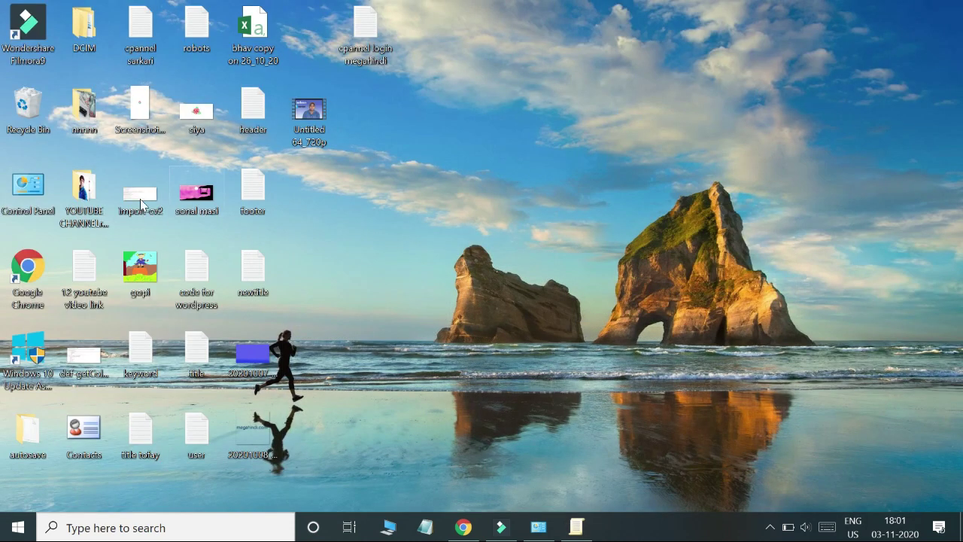
Step: Open the Windows Defender Firewall's allowed apps list from Control Panel and review the apps' private and public network permissions
double_click(27, 190)
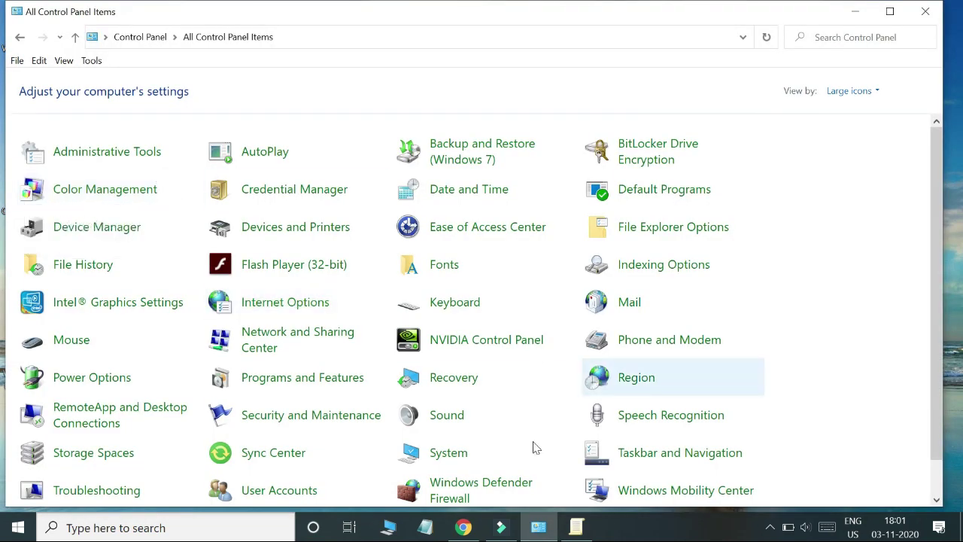
left_click(485, 486)
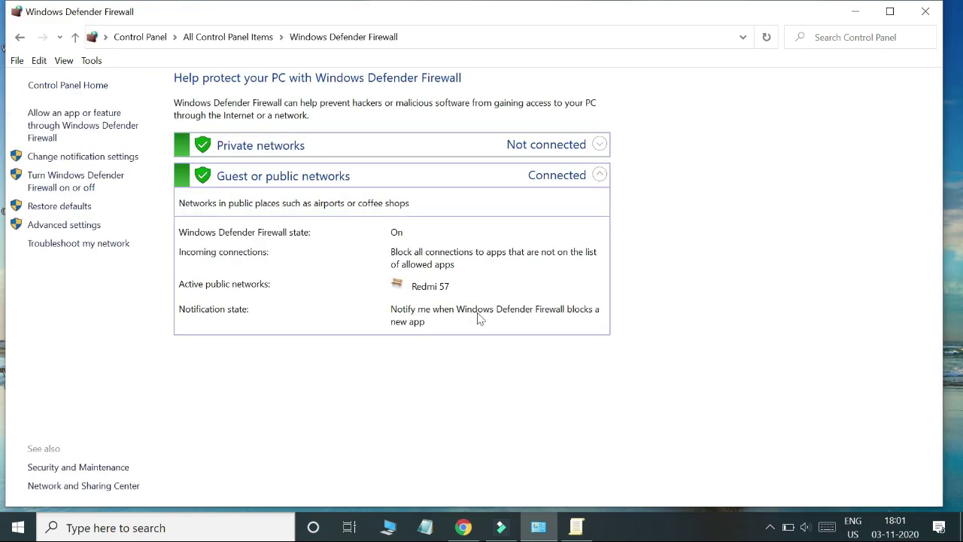
left_click(113, 128)
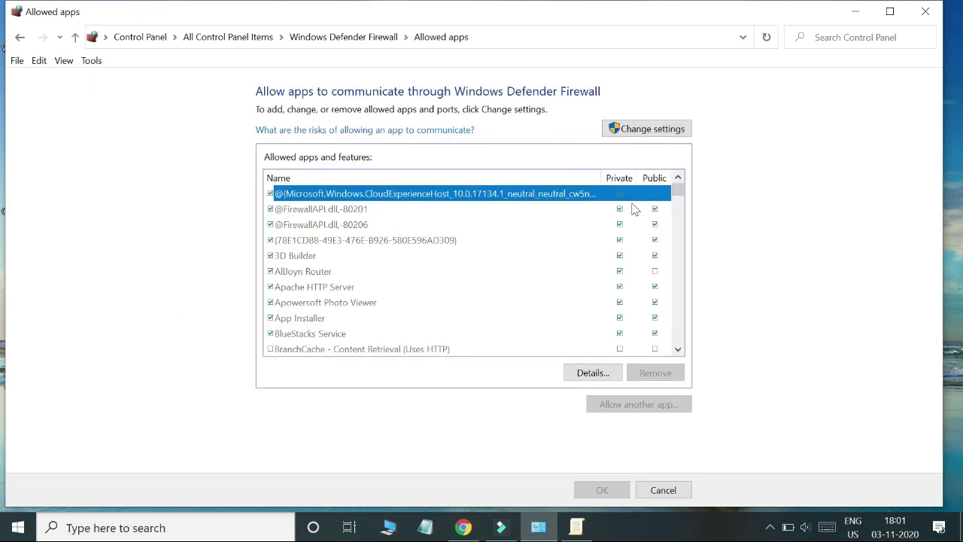
left_click(683, 195)
left_click_drag(681, 195, 677, 227)
left_click(670, 225)
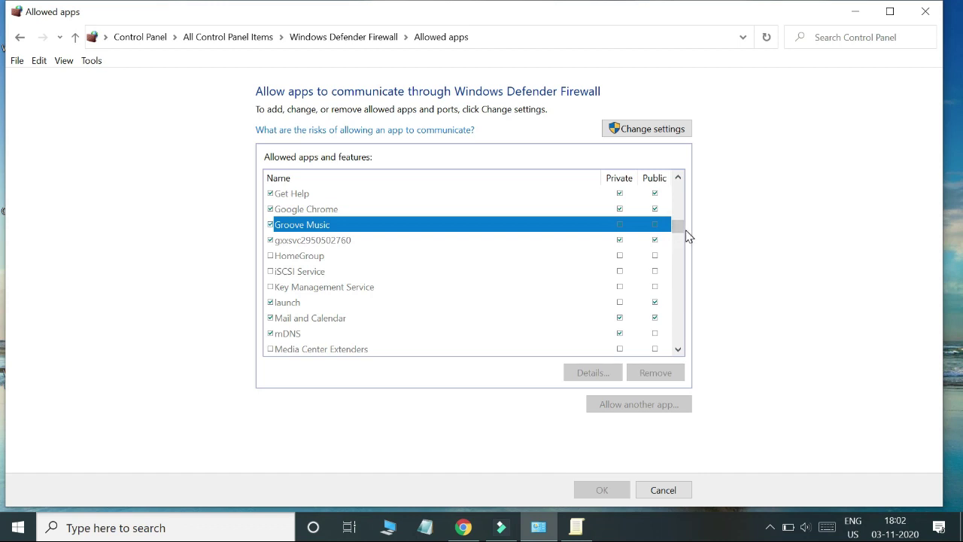
left_click(677, 227)
left_click_drag(679, 228, 679, 338)
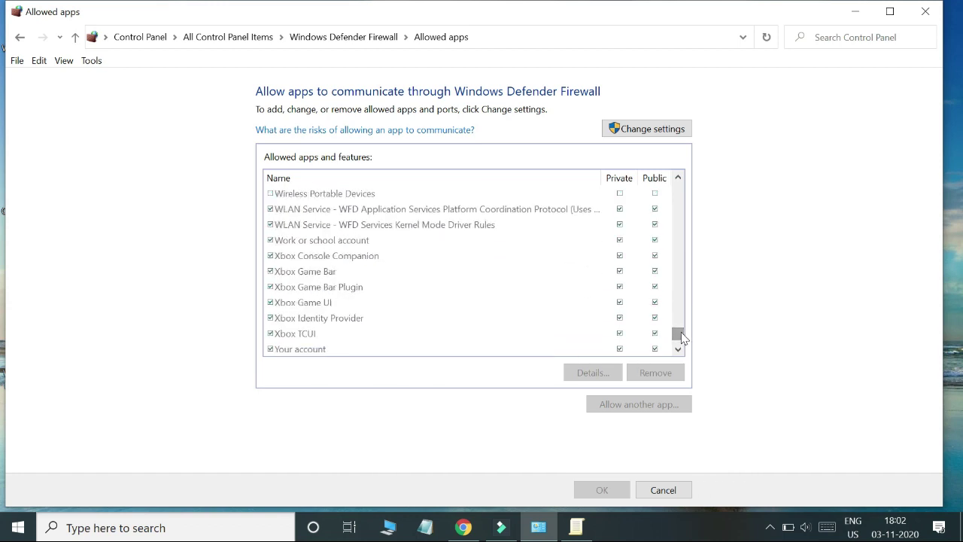